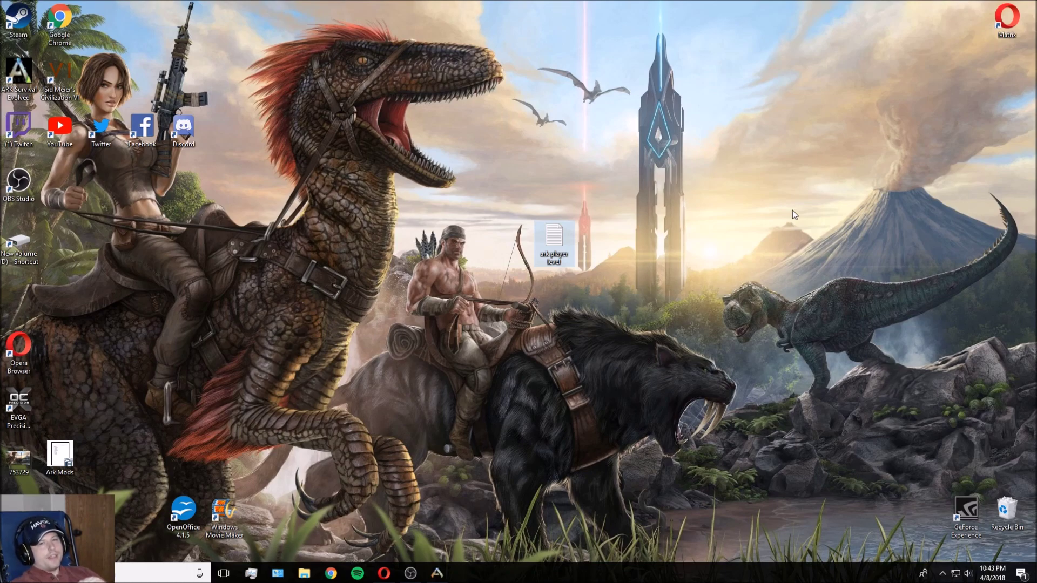
Step: Open 'ark player level' from the desktop and review its three OverrideMax experience lines
click(554, 240)
double_click(554, 241)
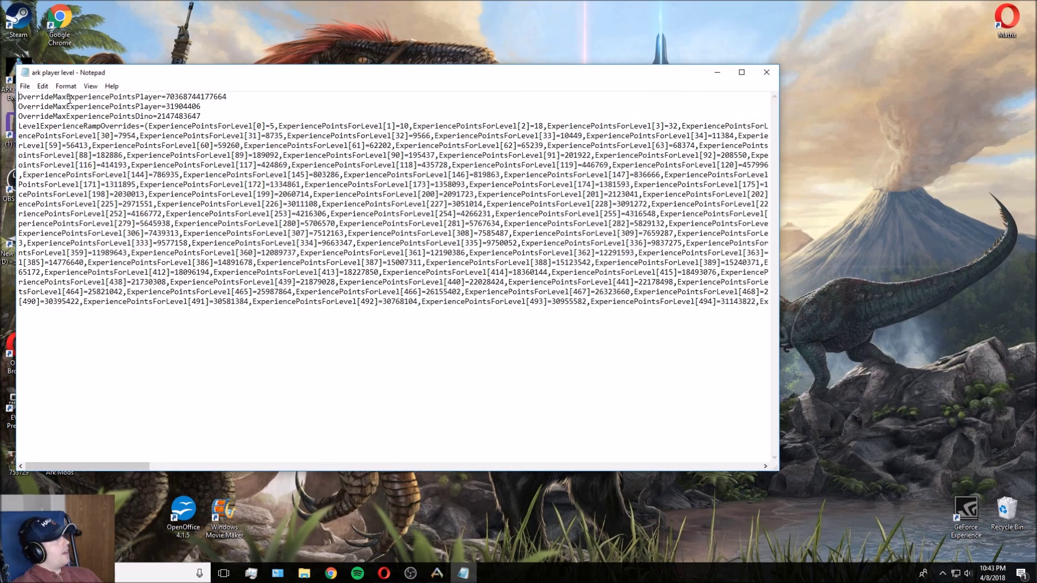
drag(27, 98, 537, 312)
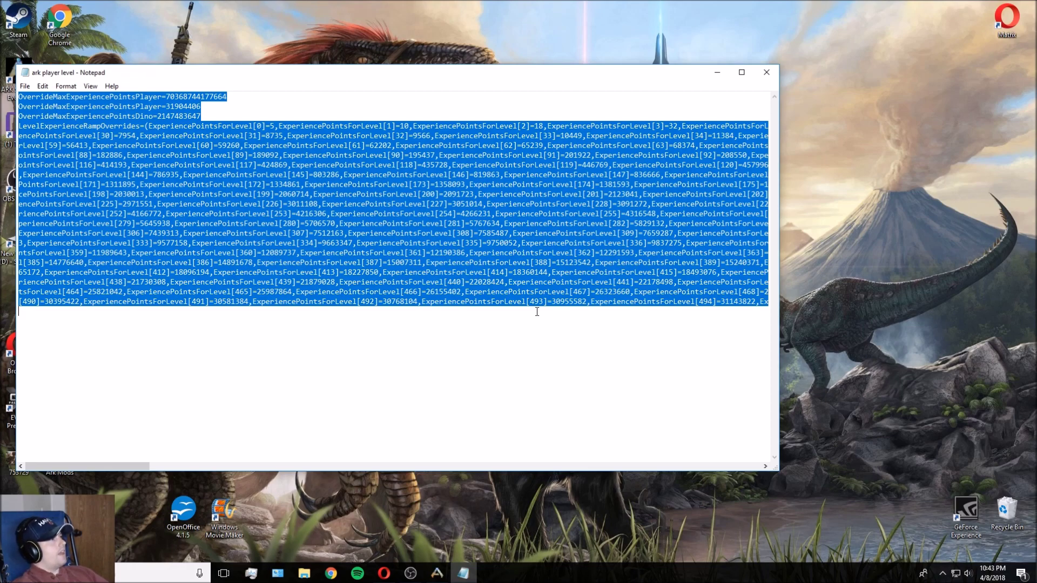
click(122, 97)
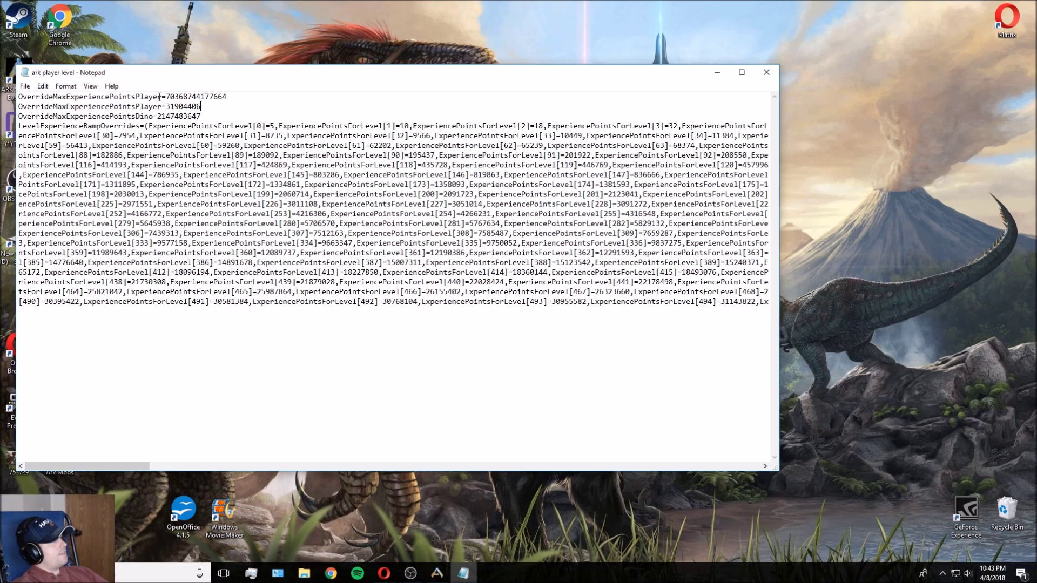
drag(18, 97, 201, 116)
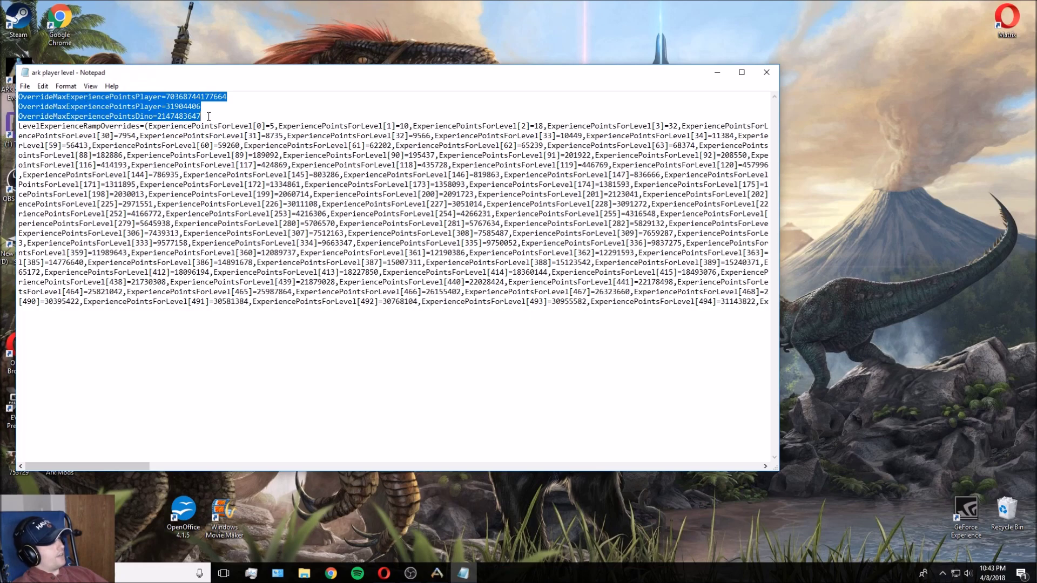
click(239, 109)
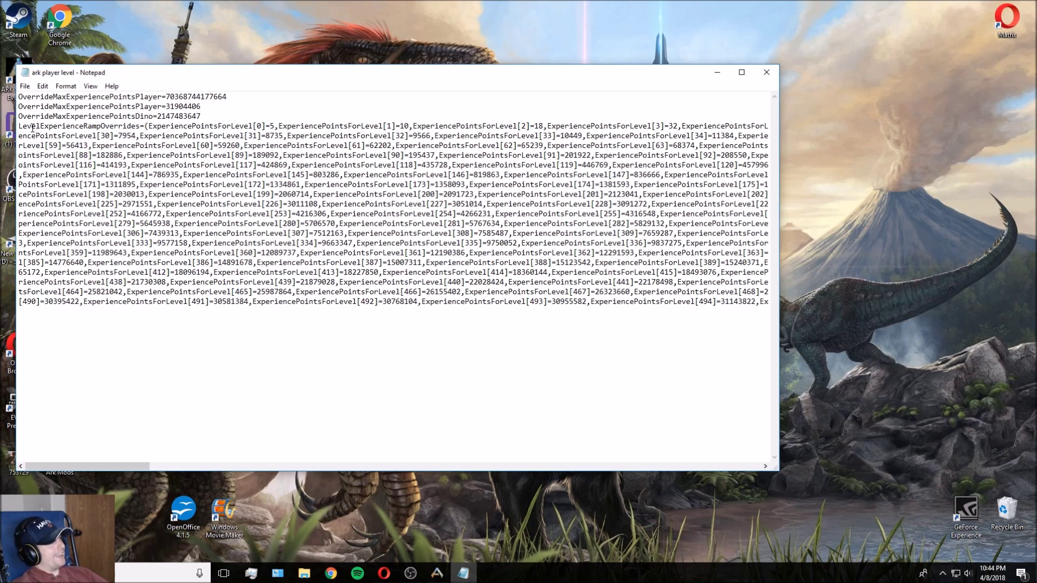
drag(19, 128, 624, 311)
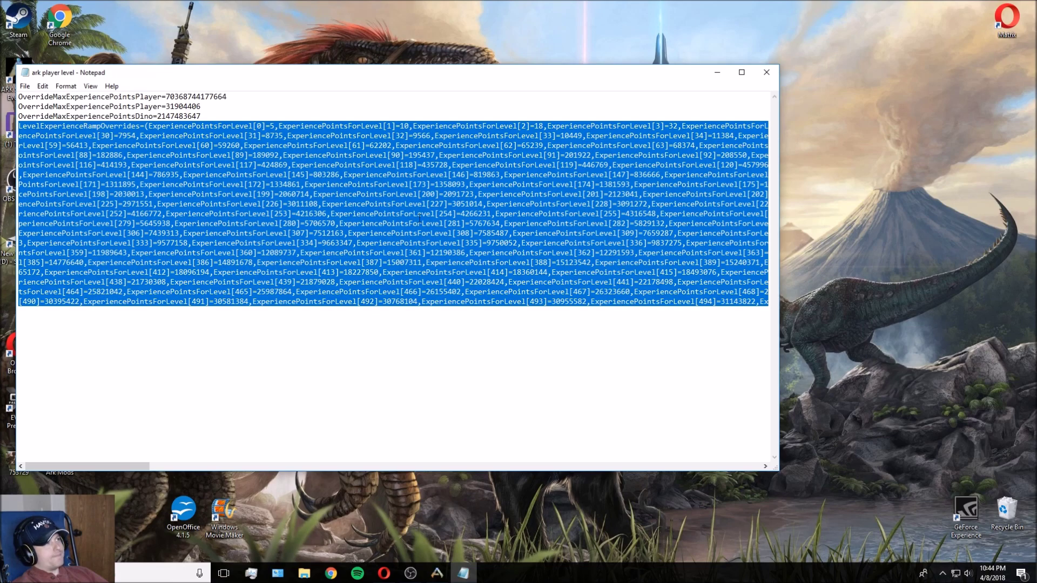
click(271, 125)
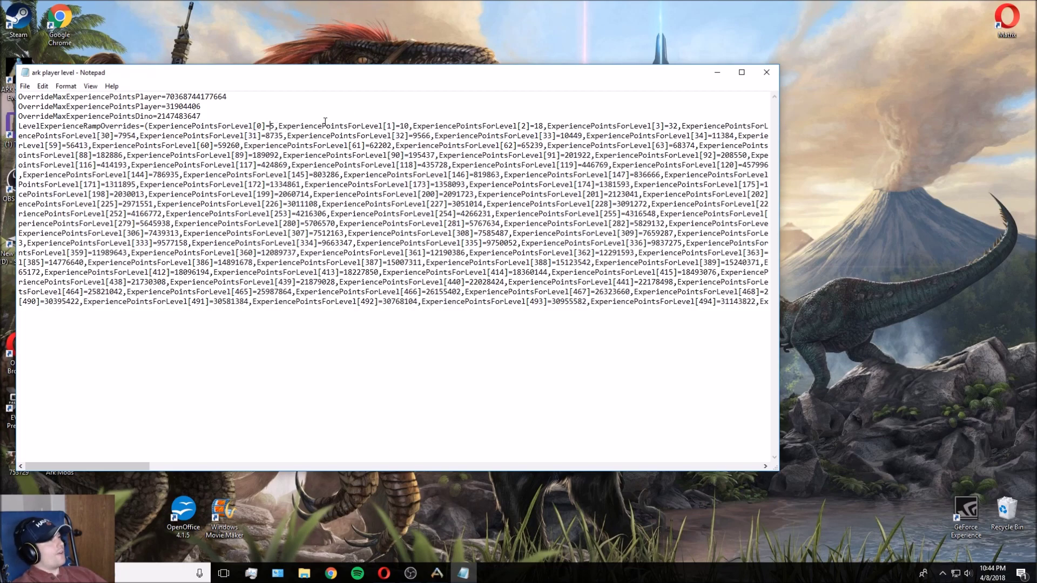
click(292, 126)
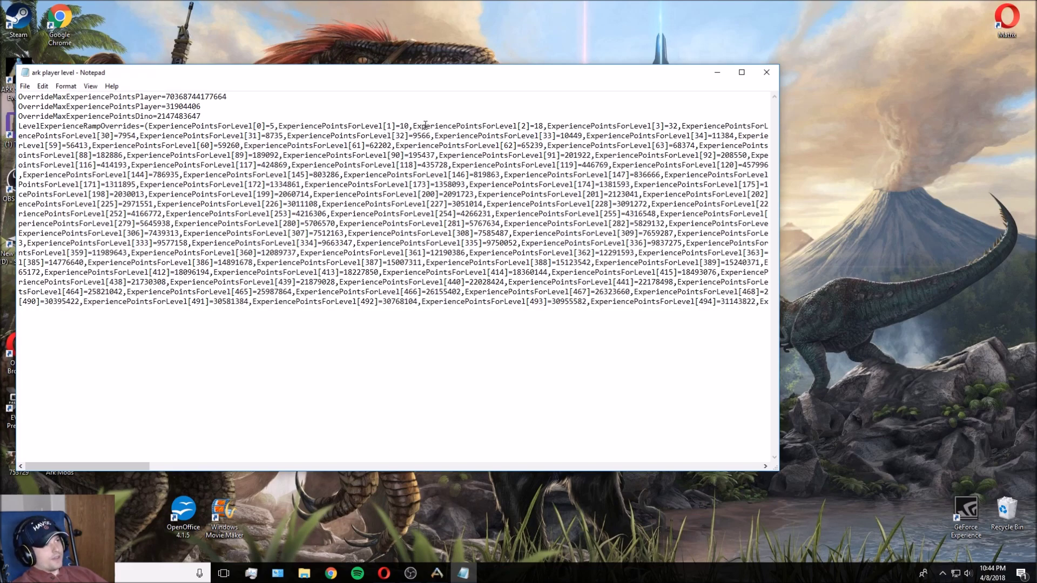
scroll(333, 271, right, 2)
scroll(333, 272, right, 15)
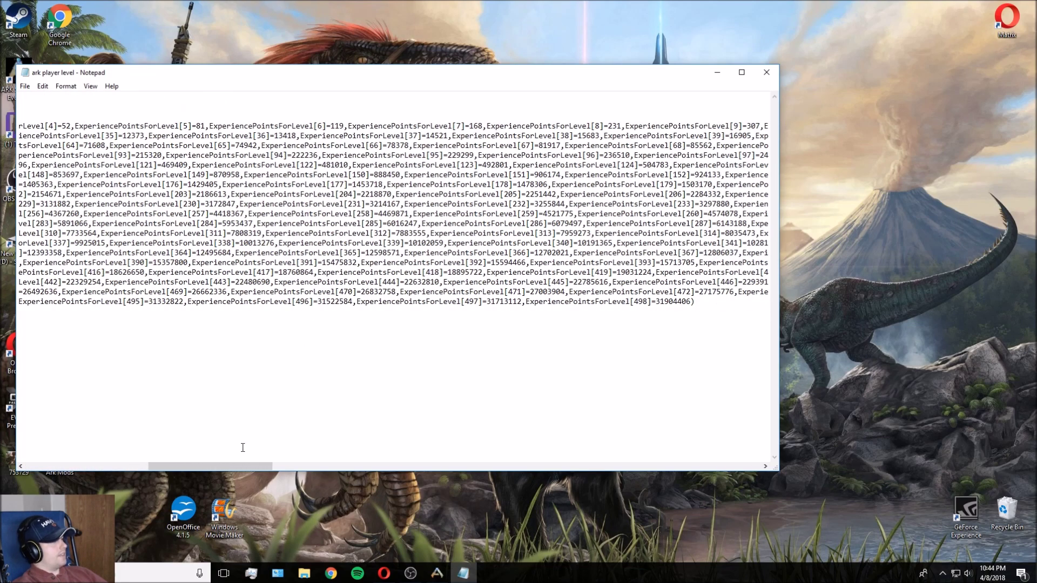
scroll(243, 466, right, 4)
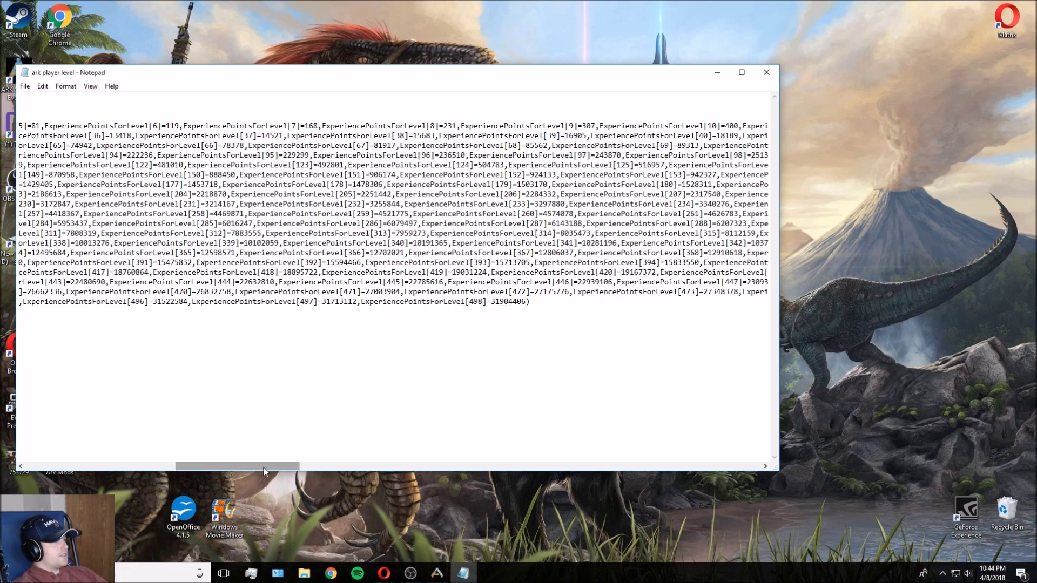
drag(263, 468, 294, 467)
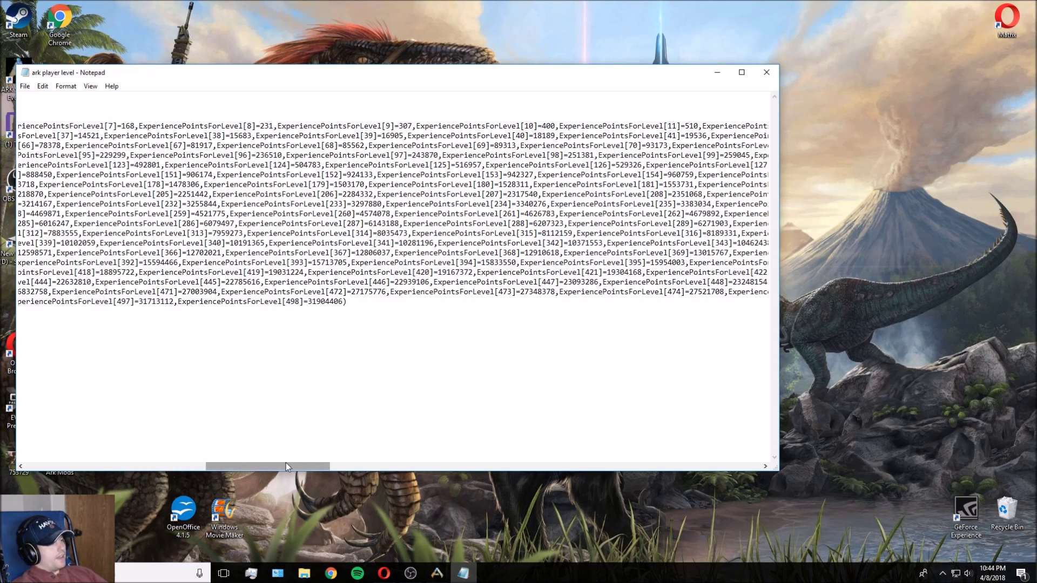
drag(284, 468, 15, 478)
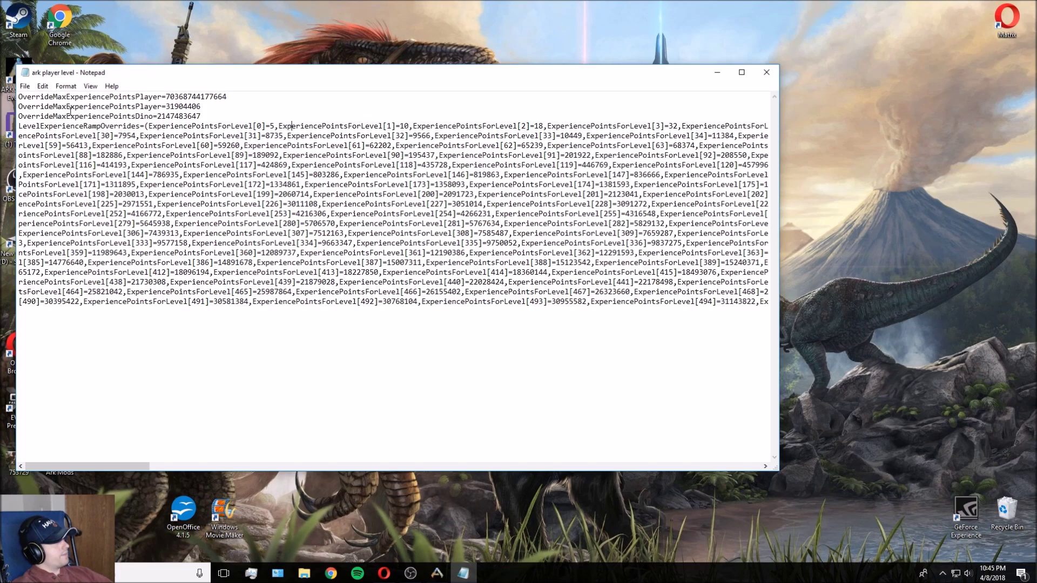
Step: Select all text in the ark player level file, then close Notepad
drag(19, 97, 230, 377)
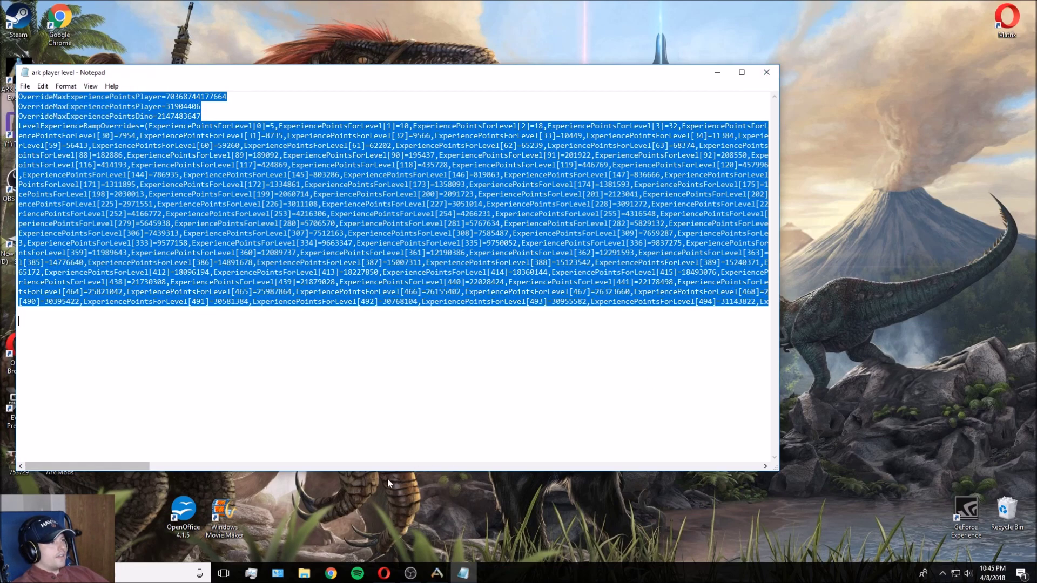
drag(87, 466, 295, 467)
click(766, 71)
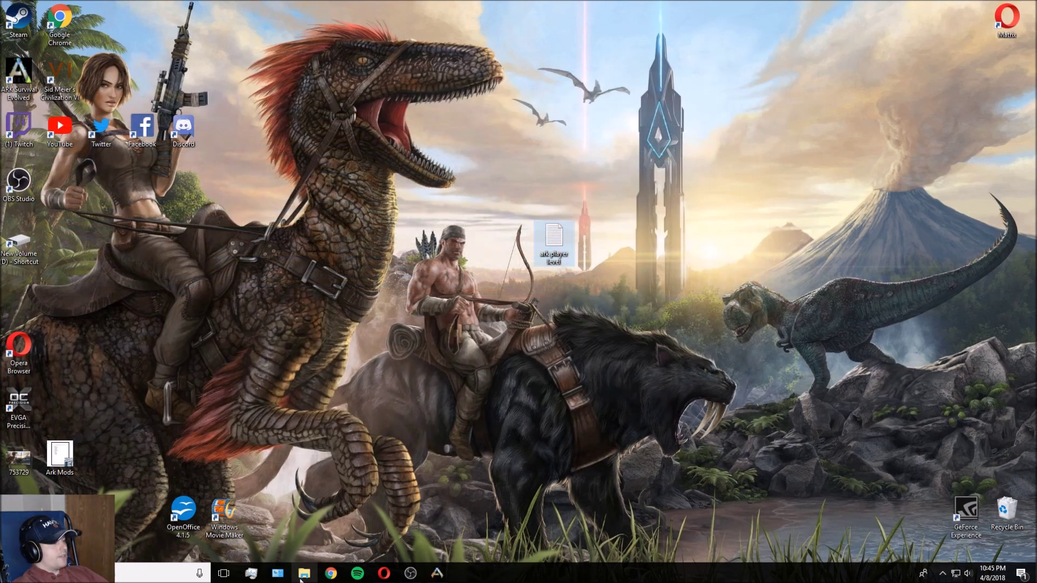
Step: Browse C: through Program Files (x86), Steam, steamapps, common, ARK to ShooterGame\Saved\Config\WindowsNoEditor
click(301, 578)
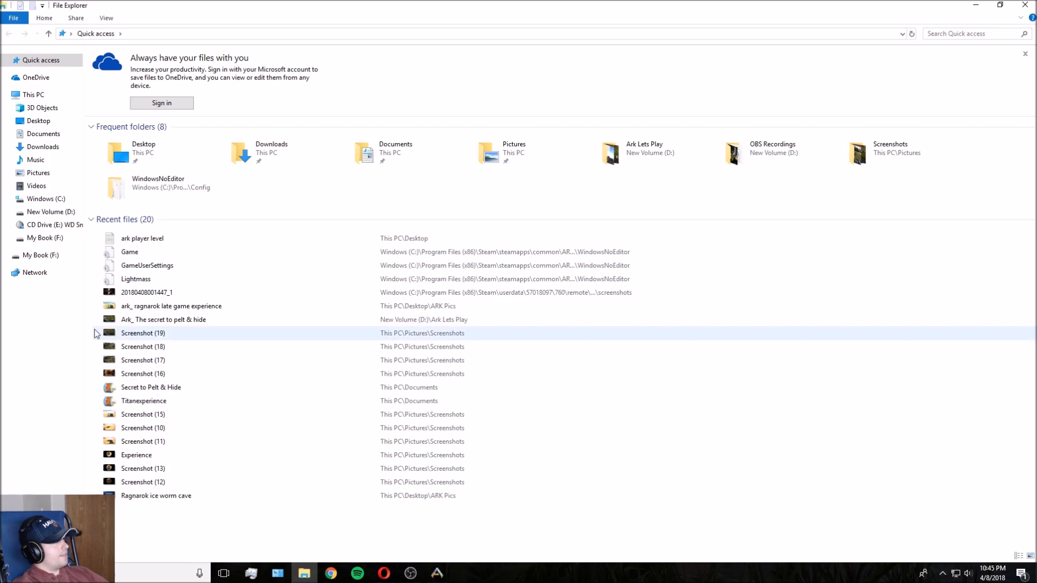
click(54, 201)
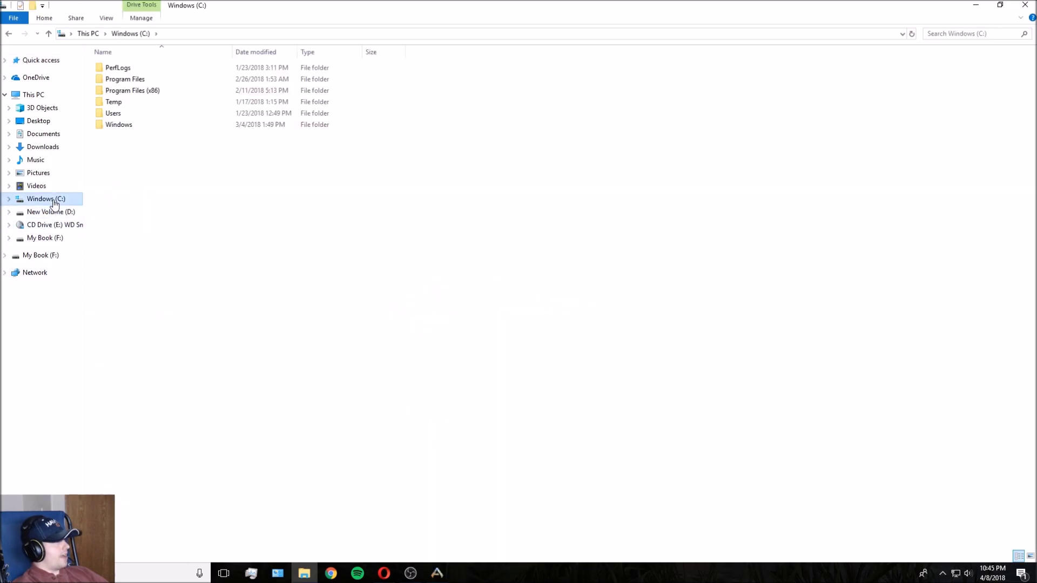
double_click(166, 90)
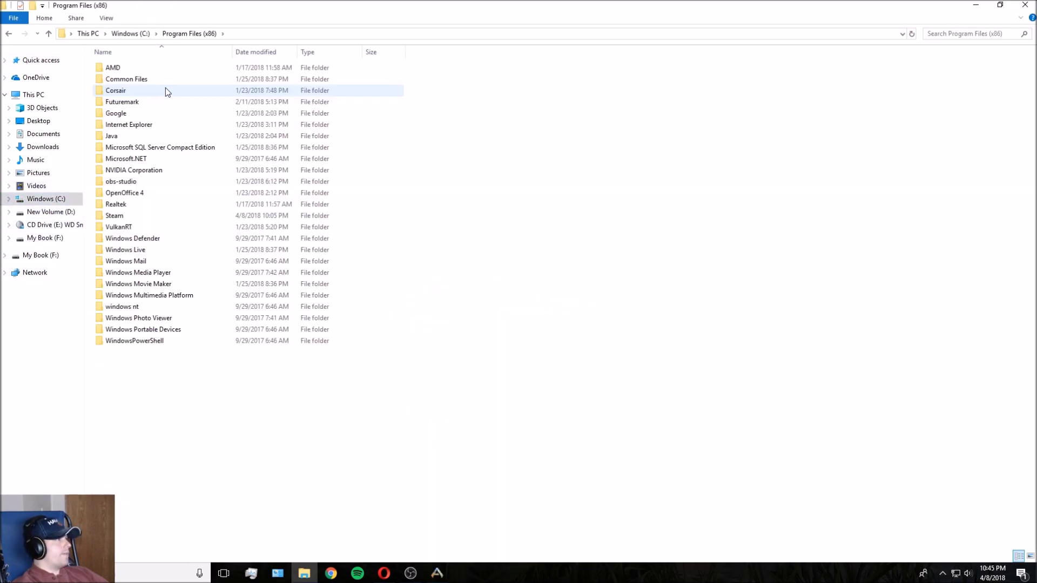
double_click(131, 217)
double_click(134, 274)
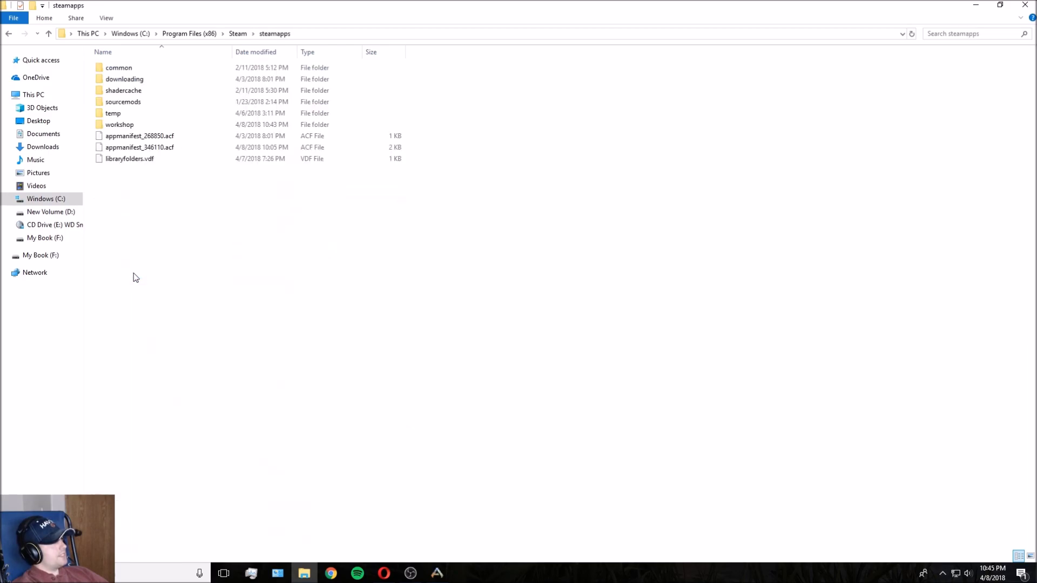
double_click(150, 68)
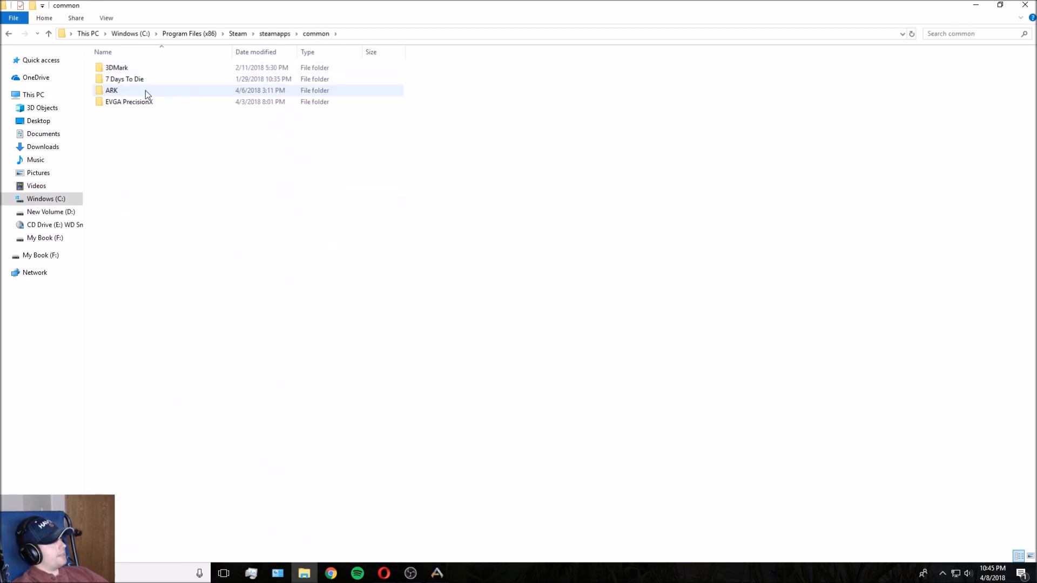
double_click(145, 90)
double_click(144, 90)
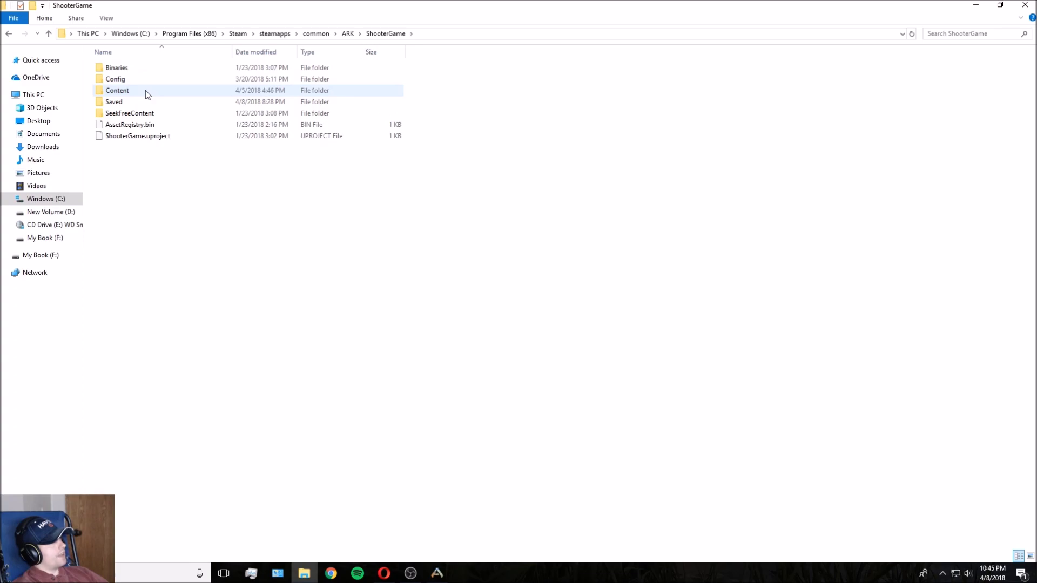
click(129, 103)
double_click(128, 104)
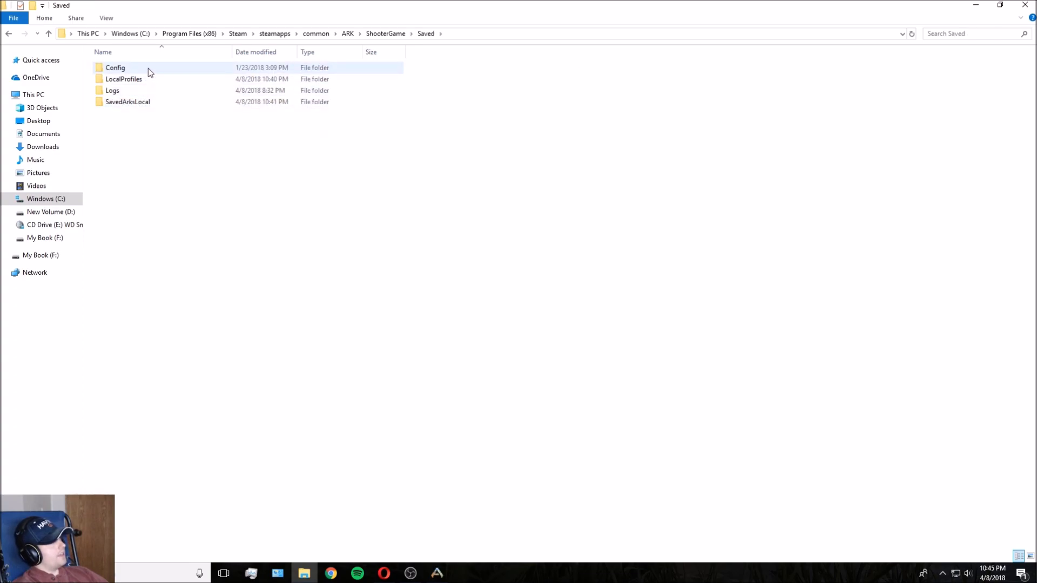
double_click(148, 68)
double_click(162, 79)
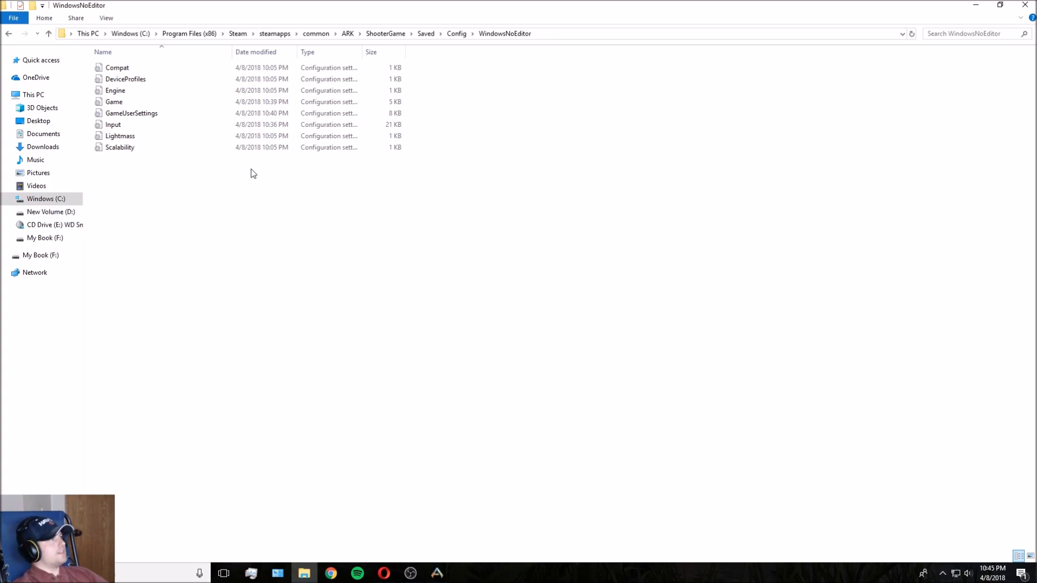
Step: Select the Game.ini file in the WindowsNoEditor folder
click(137, 103)
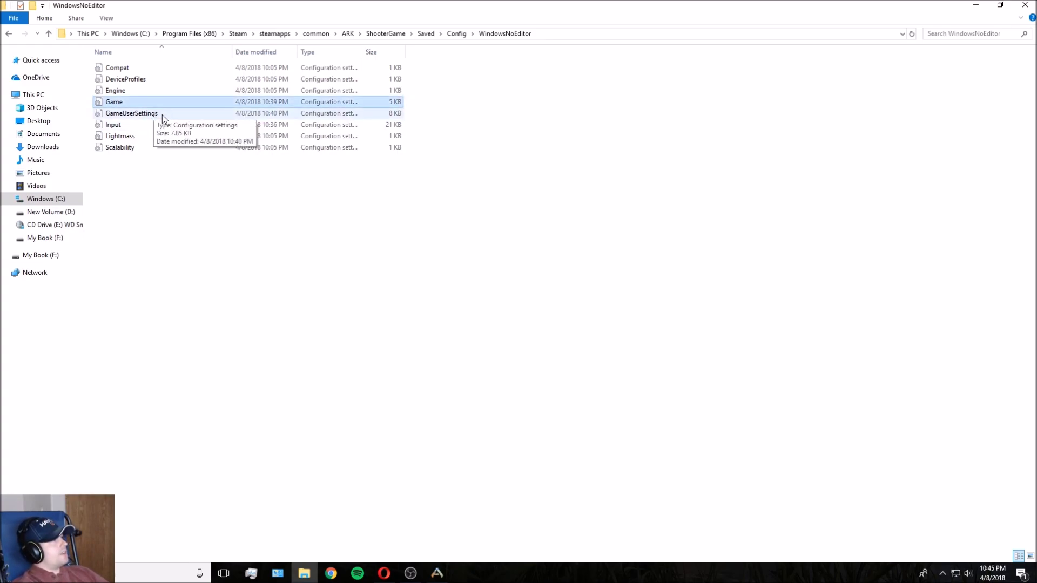
click(162, 114)
click(177, 105)
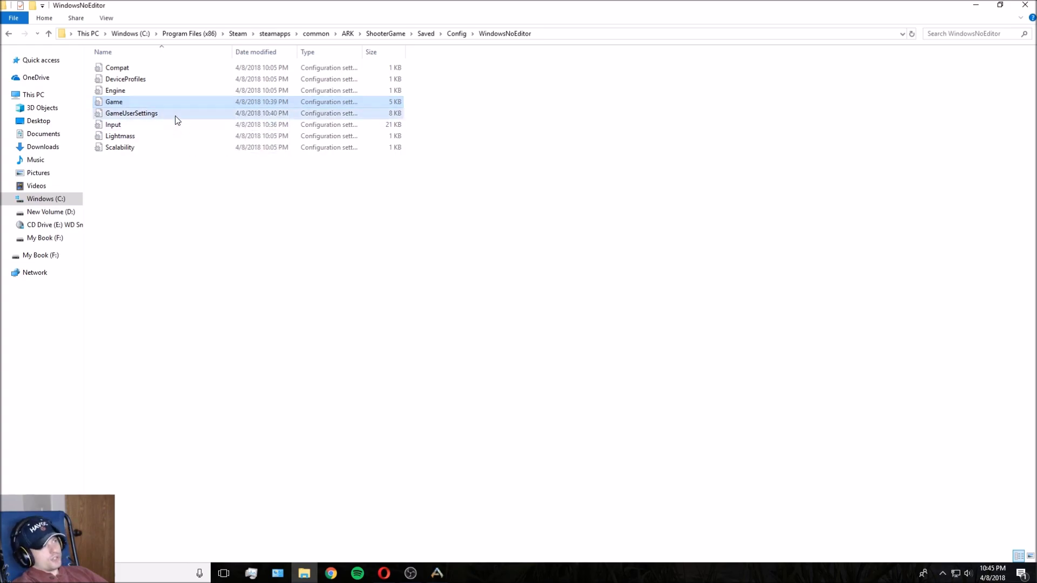
click(175, 115)
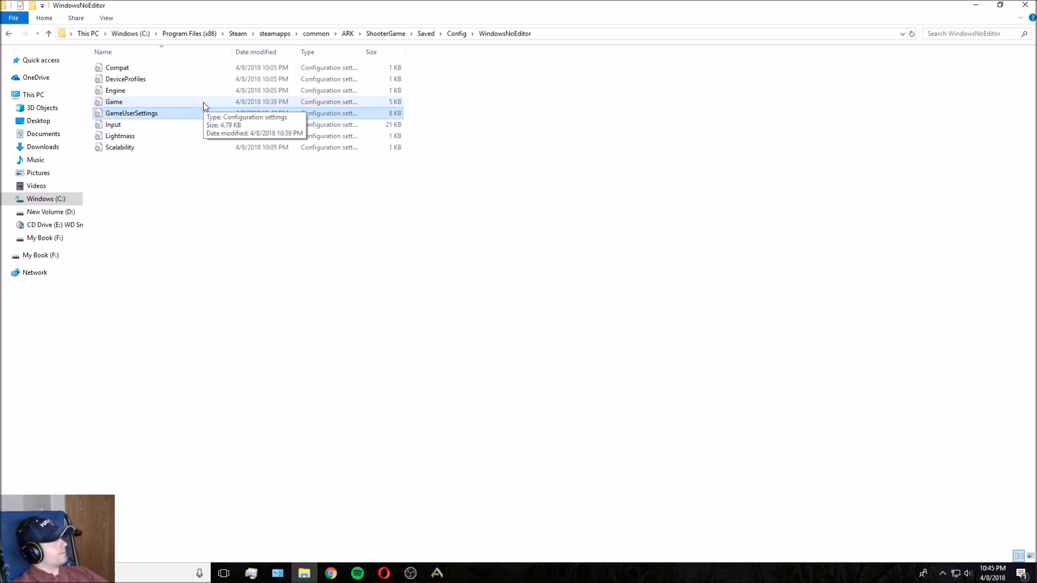
click(204, 102)
Step: Open Game.ini in a maximized Notepad and place the cursor after bAllowUnlimitedRespecs=True
double_click(179, 100)
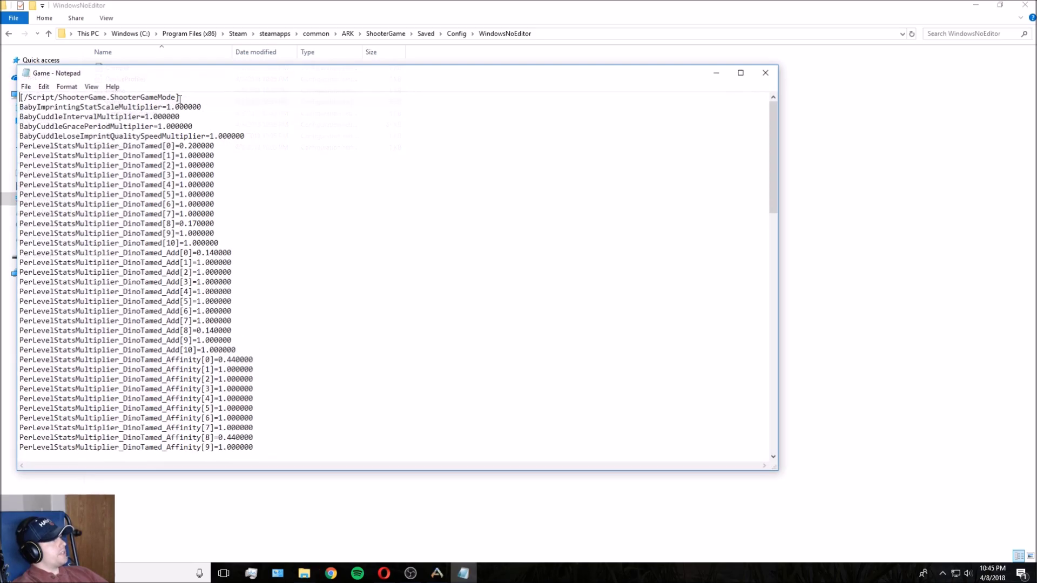
click(742, 72)
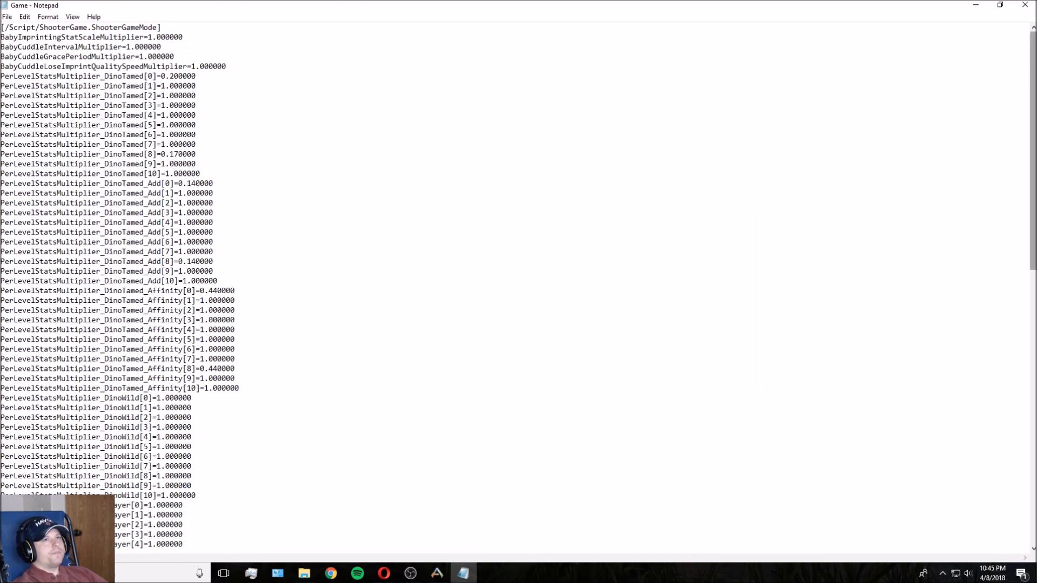
scroll(518, 286, down, 20)
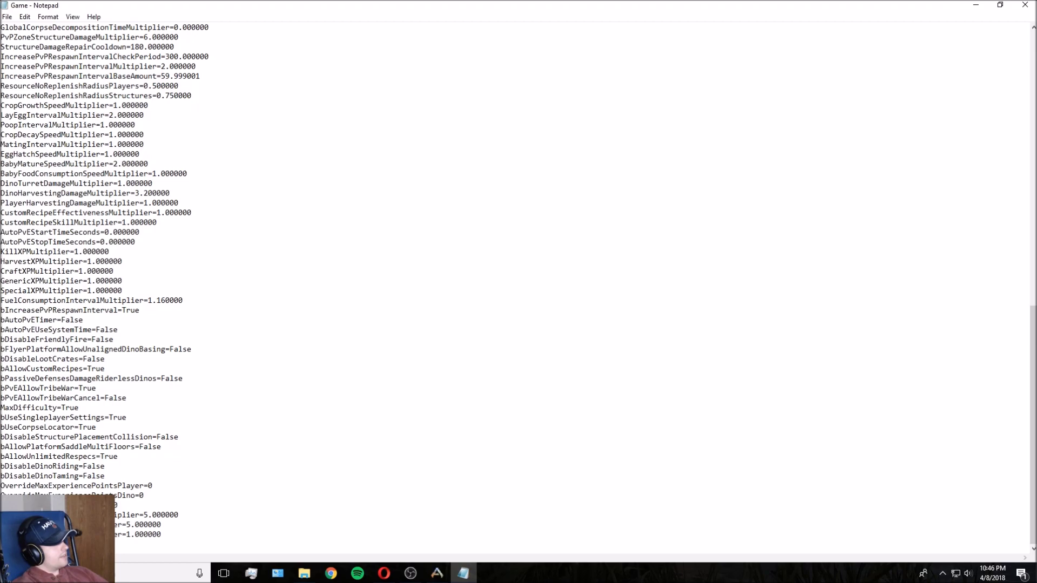
double_click(63, 457)
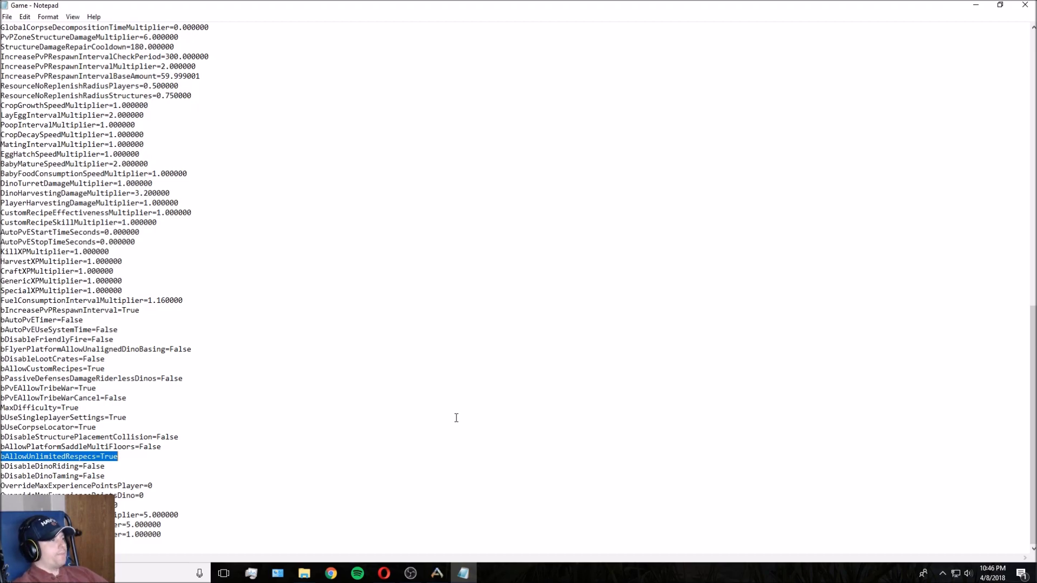
click(110, 464)
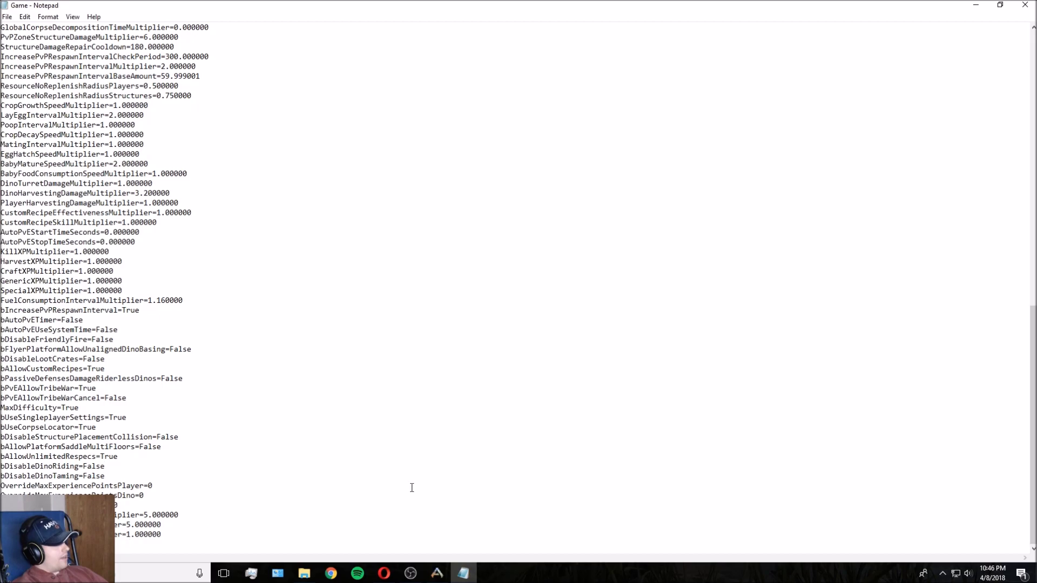
Step: Paste the experience override lines at the end of Game.ini, save, and close Notepad and Explorer
key(Down)
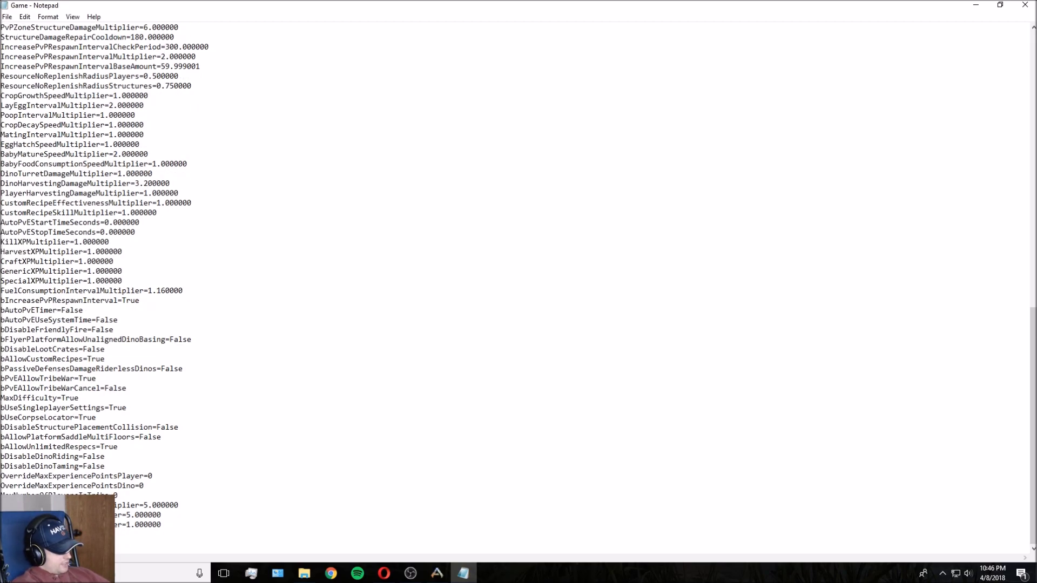
key(ctrl+v)
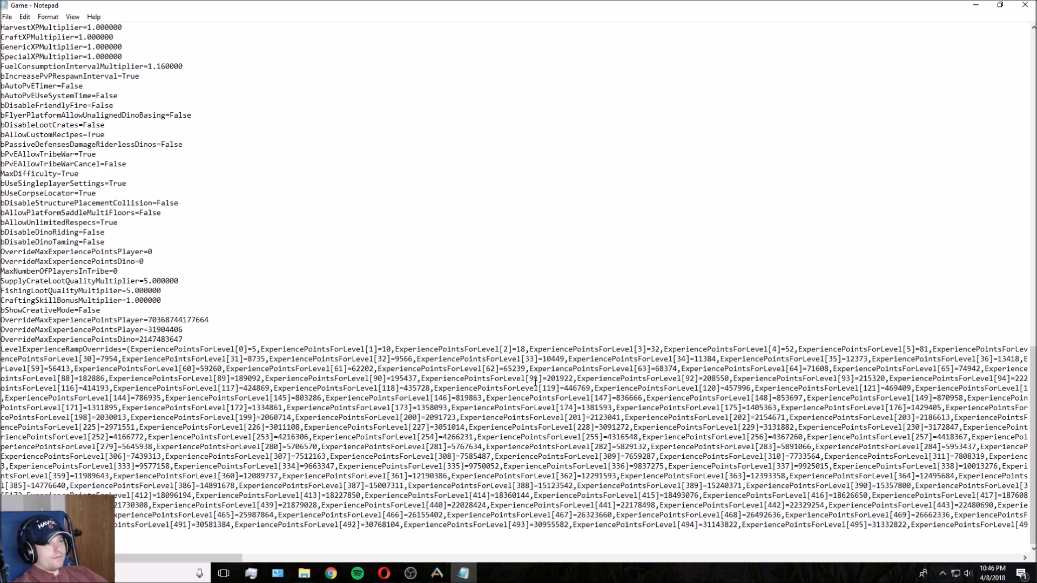
click(8, 16)
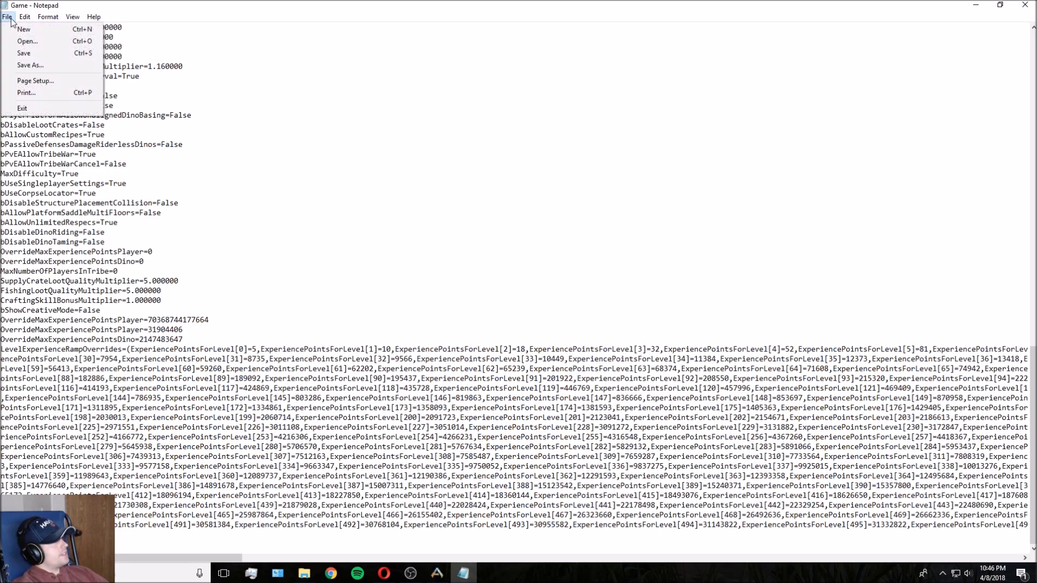
click(31, 53)
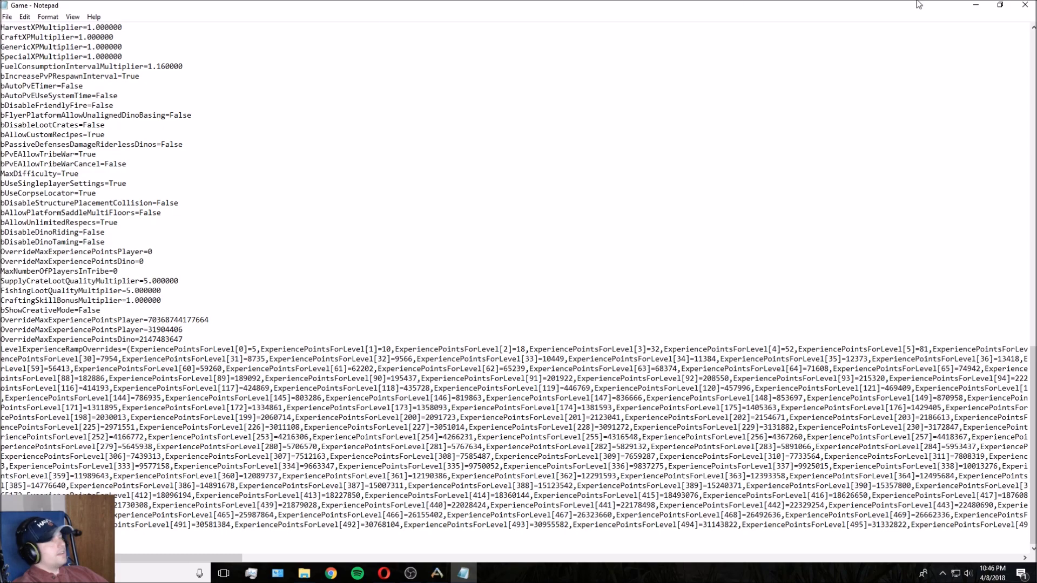
click(1029, 4)
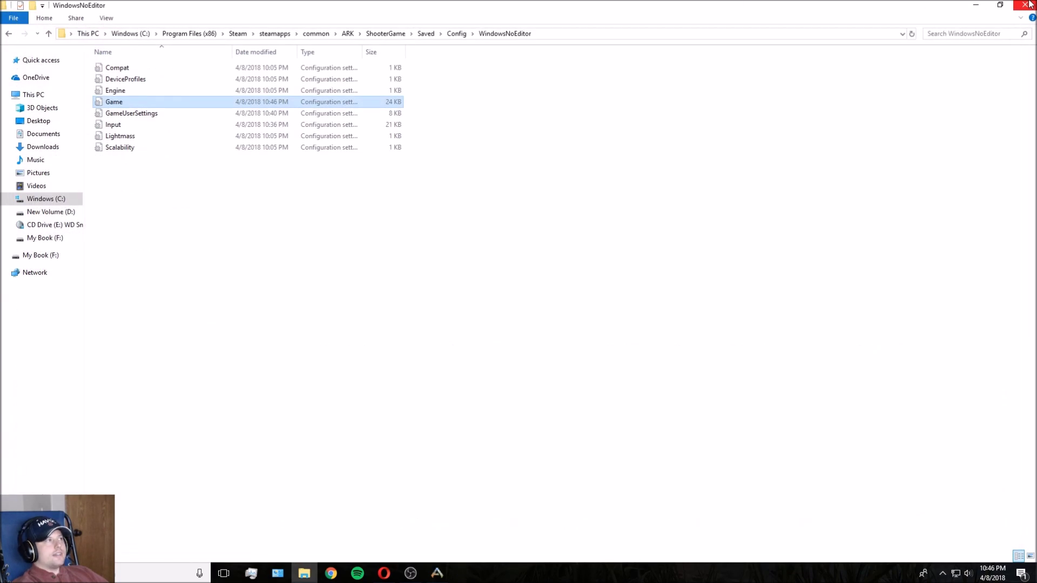
click(1030, 5)
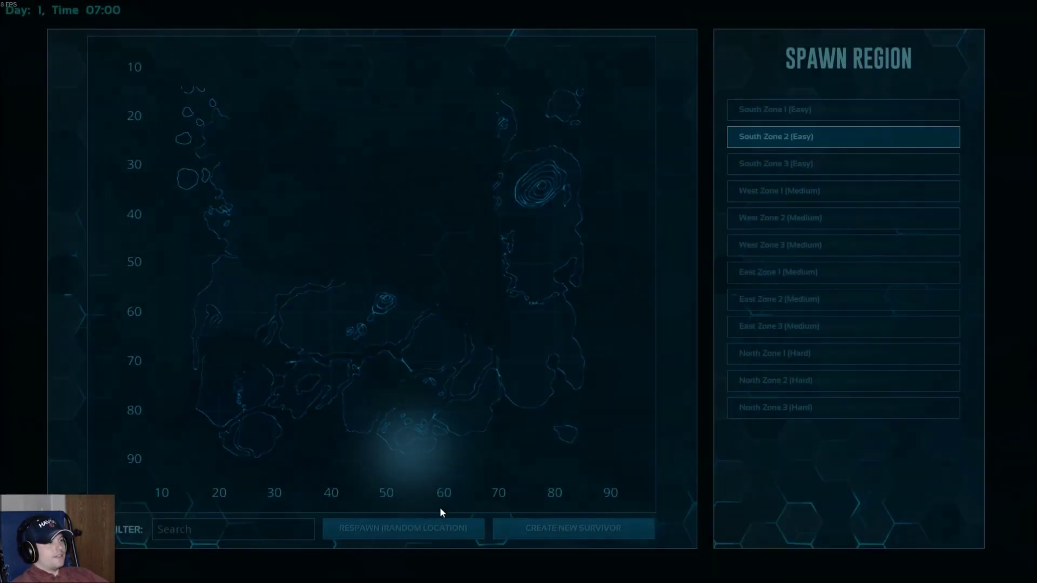
Step: Create a new survivor and run the give-experience console command
click(557, 526)
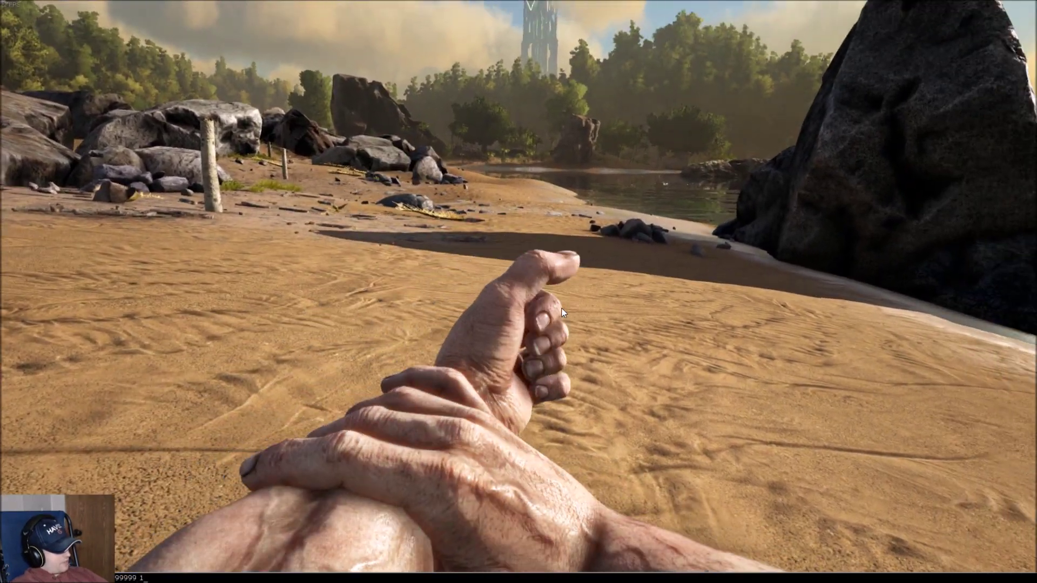
text(1)
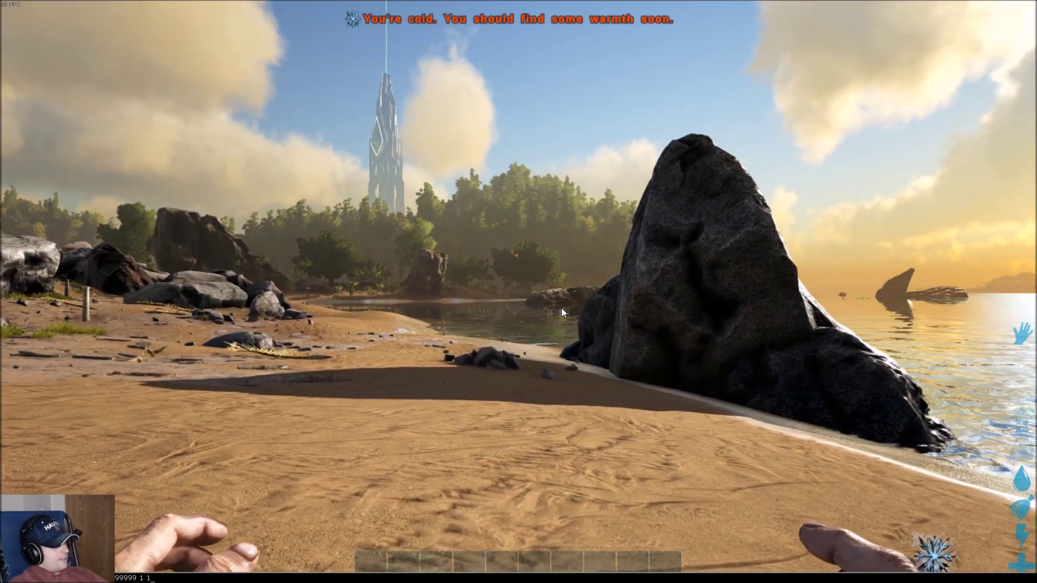
key(Return)
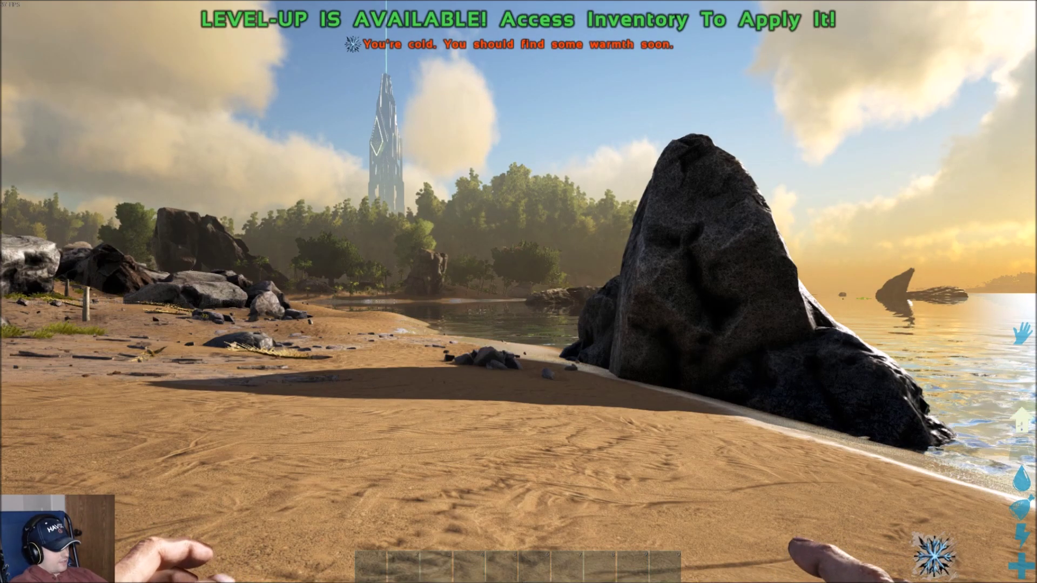
Step: Open the inventory to confirm the level 1 survivor has 469 points available
key(i)
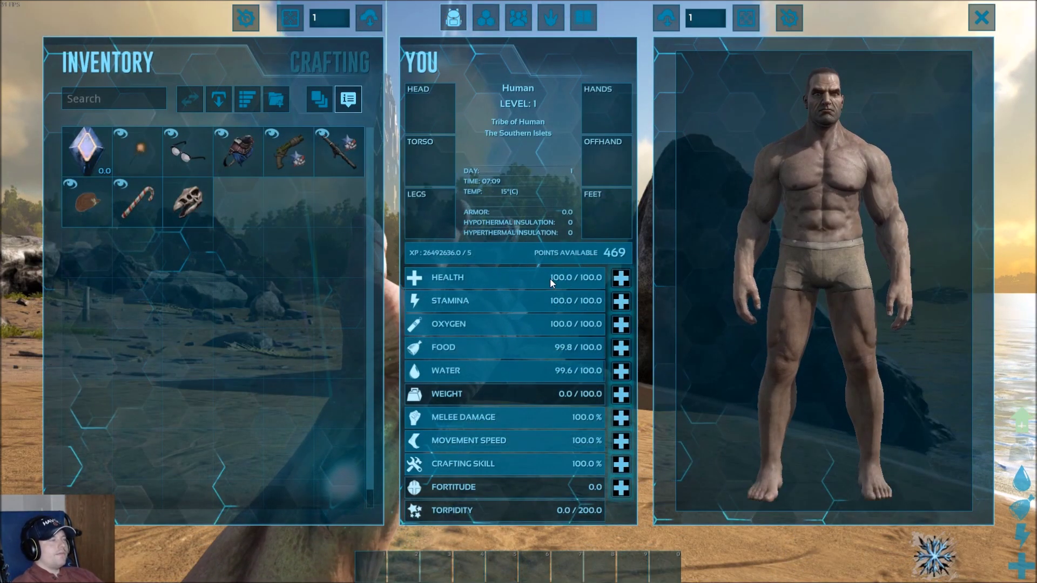